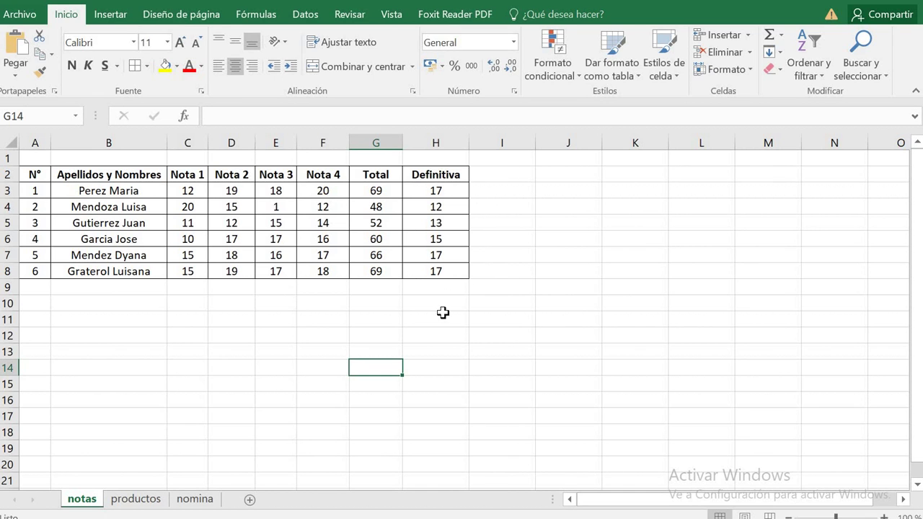
Select the Definitiva grades in H3:H8 on the notas sheet and bring up the Insertar options
{"action": "left_click_drag", "start_coordinate": [427, 191], "coordinate": [433, 270]}
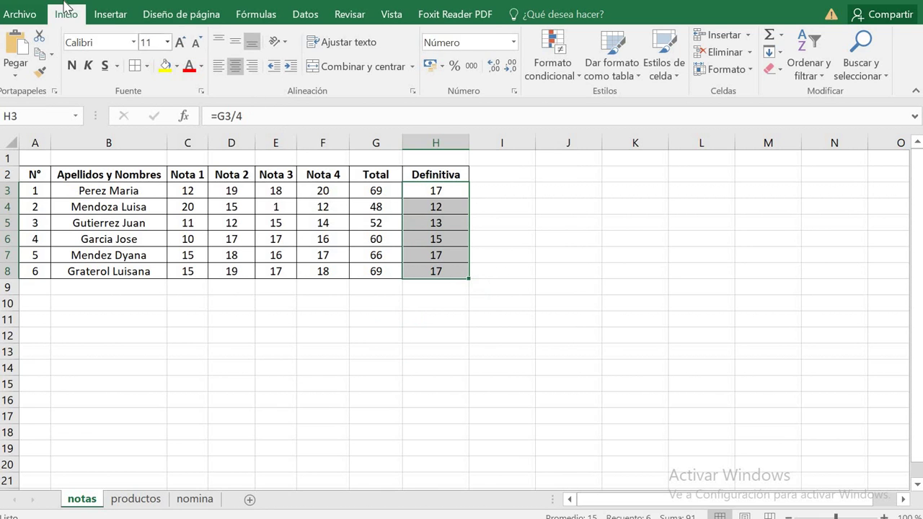
{"action": "left_click", "coordinate": [111, 15]}
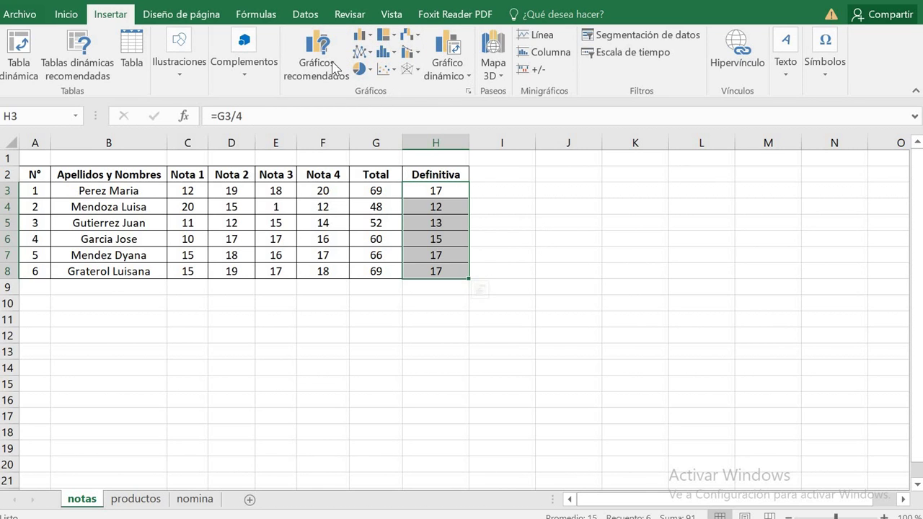
{"action": "left_click", "coordinate": [324, 70]}
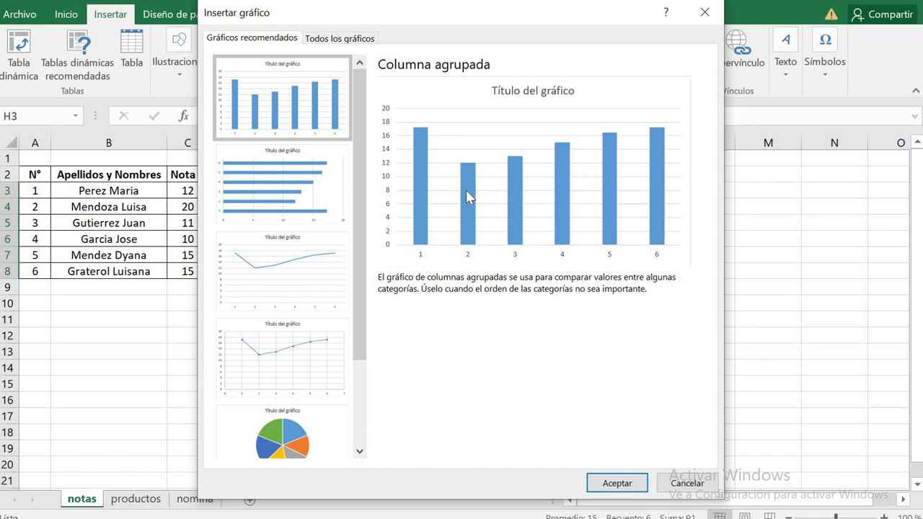
{"action": "left_click", "coordinate": [692, 483]}
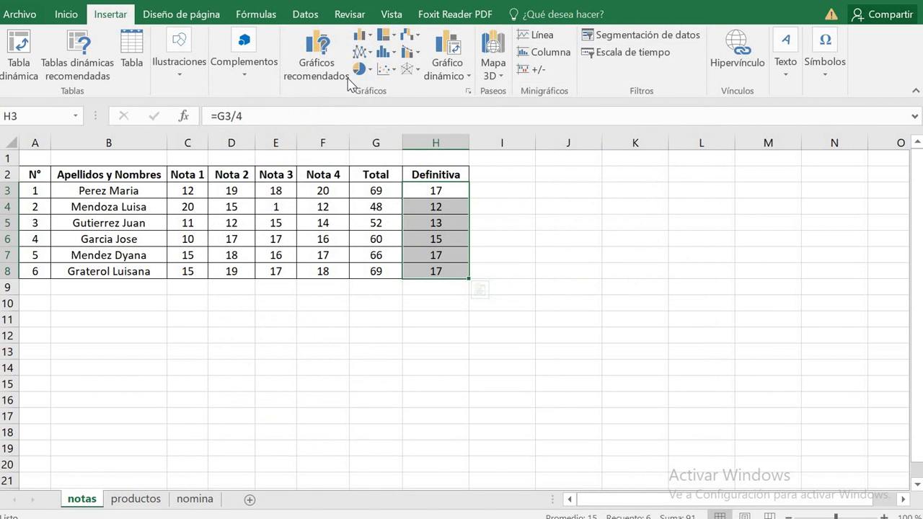
Insert a 3D pie chart of the grades and move it beside the table over columns I–N
{"action": "left_click", "coordinate": [361, 69]}
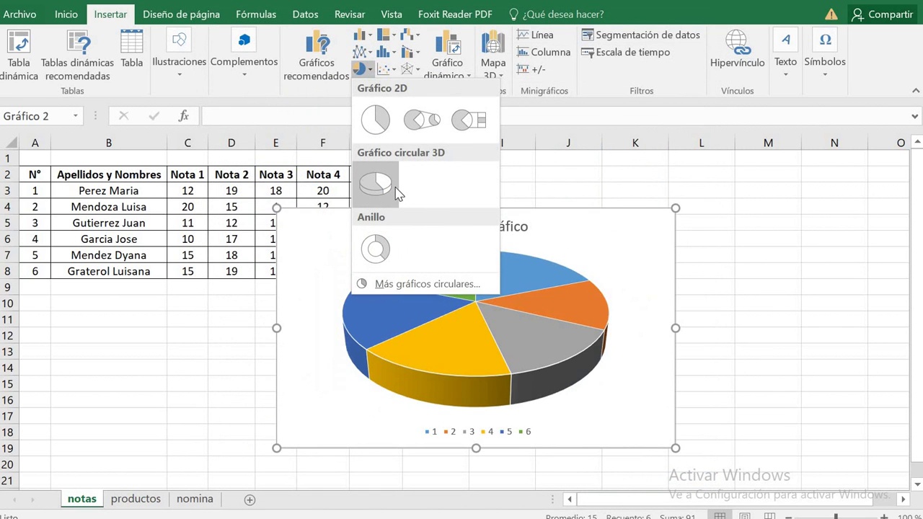
{"action": "left_click", "coordinate": [395, 189]}
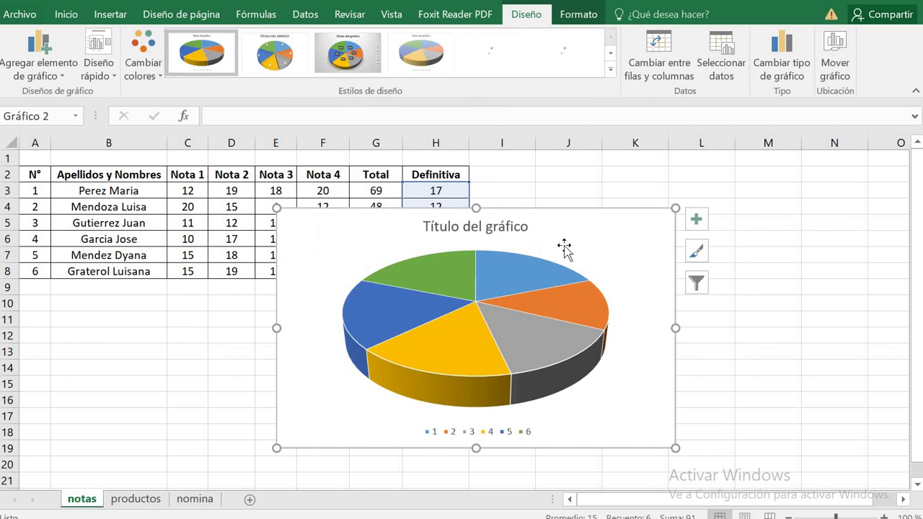
{"action": "left_click_drag", "start_coordinate": [592, 238], "coordinate": [807, 207]}
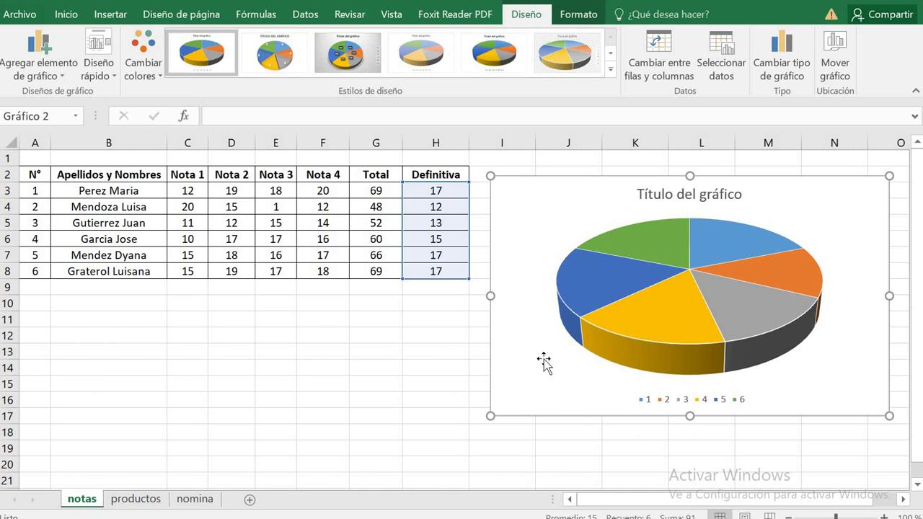
Use the student names in B3:B8 as the pie chart's category labels
{"action": "right_click", "coordinate": [621, 403]}
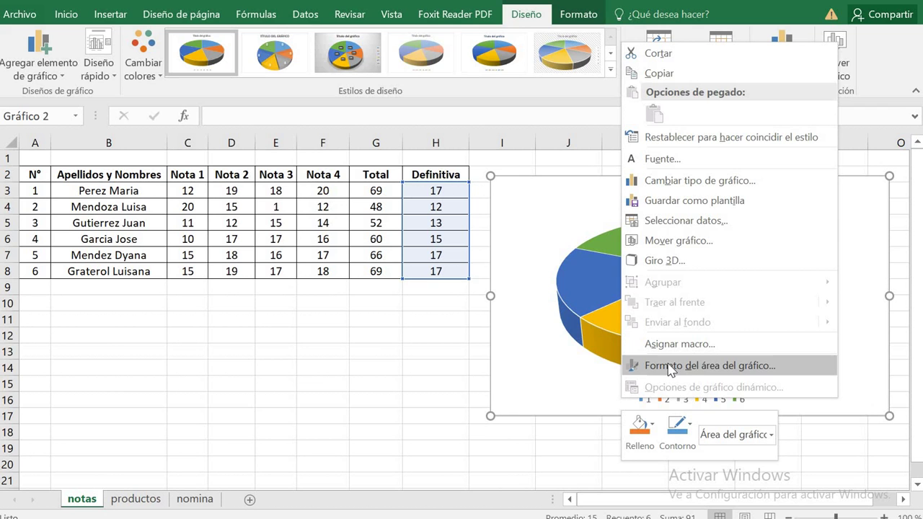
{"action": "left_click", "coordinate": [681, 221]}
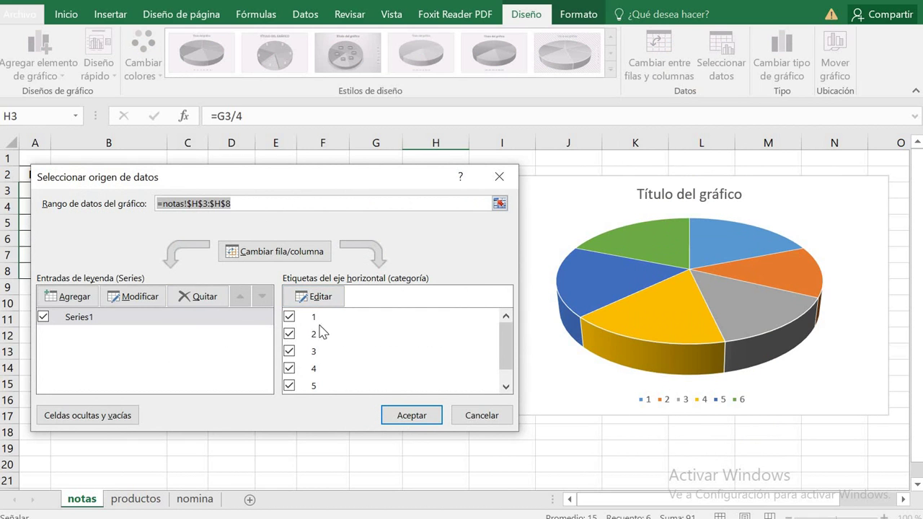
{"action": "left_click", "coordinate": [321, 296]}
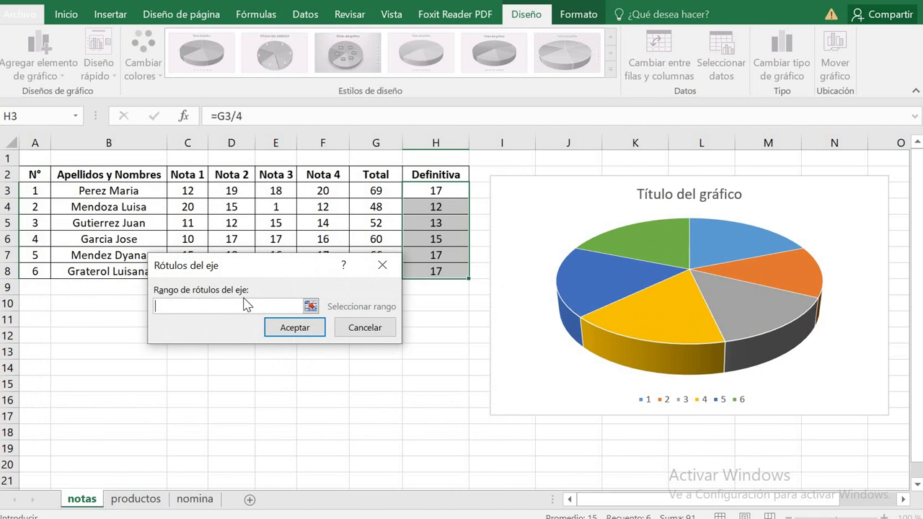
{"action": "mouse_move", "coordinate": [121, 190]}
{"action": "left_mouse_down"}
{"action": "mouse_move", "coordinate": [115, 252]}
{"action": "mouse_move", "coordinate": [126, 271]}
{"action": "left_mouse_up"}
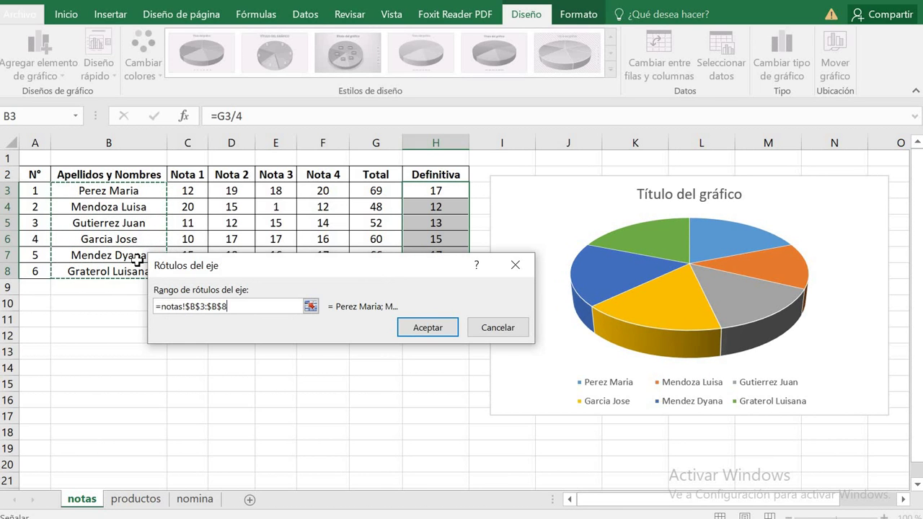
{"action": "left_click", "coordinate": [428, 327]}
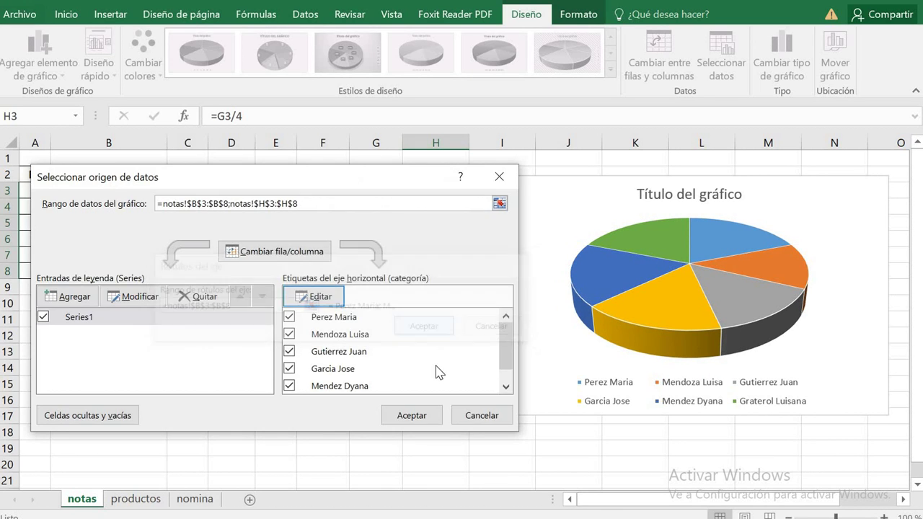
{"action": "left_click", "coordinate": [412, 413]}
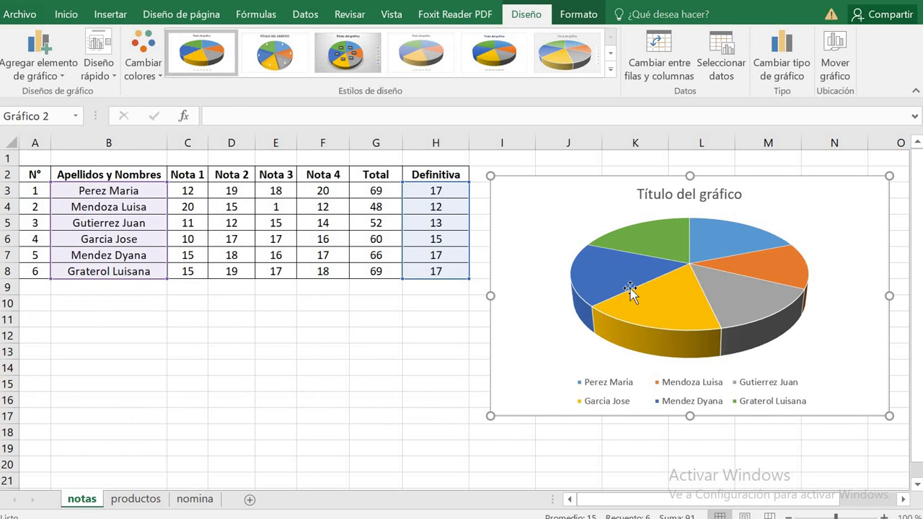
Apply chart style Estilo 3 with percentage labels to the pie chart and nudge it into place
{"action": "mouse_move", "coordinate": [642, 288]}
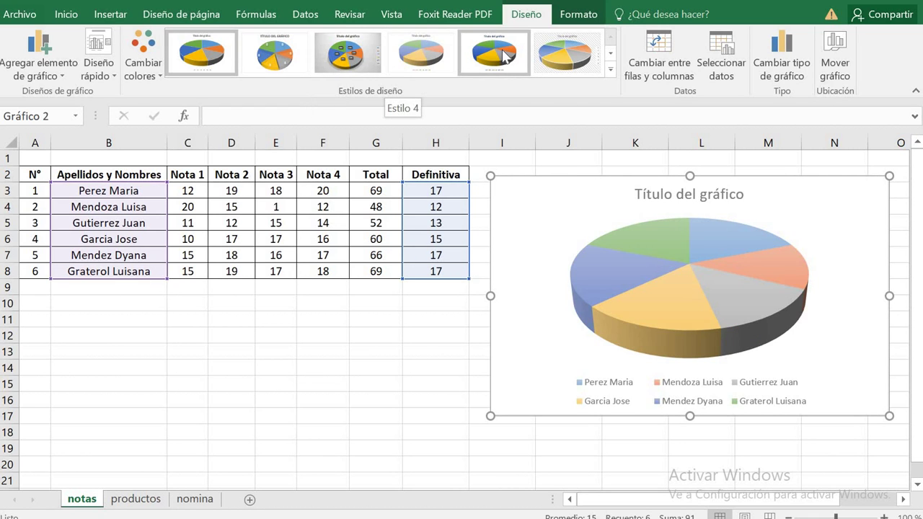
{"action": "left_click", "coordinate": [611, 69]}
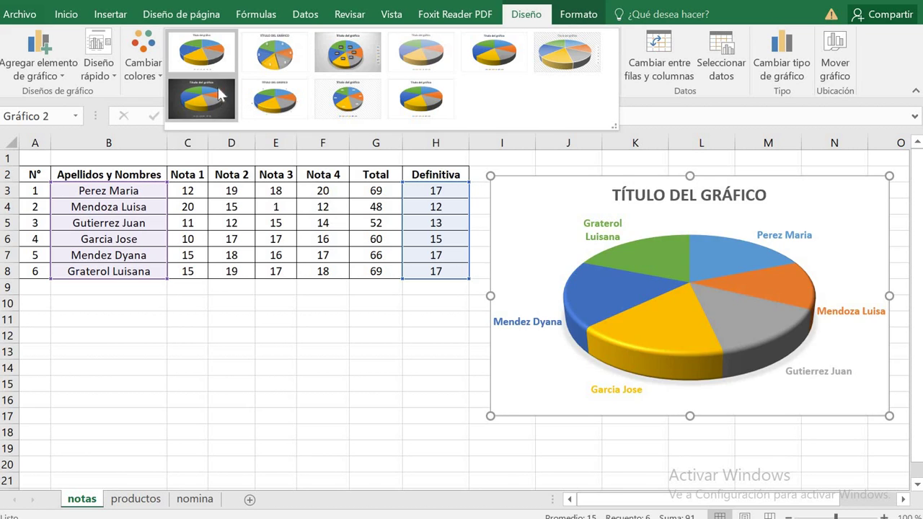
{"action": "left_click", "coordinate": [357, 58]}
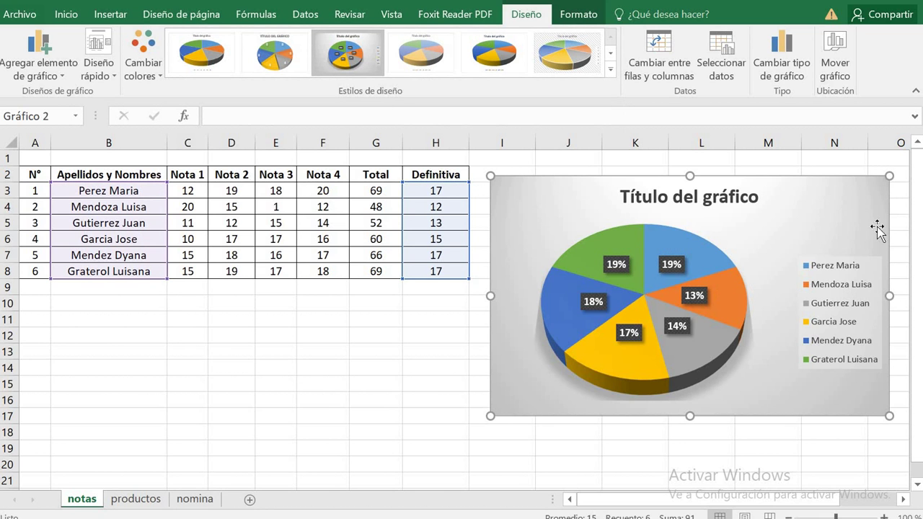
{"action": "left_click_drag", "start_coordinate": [824, 195], "coordinate": [818, 186]}
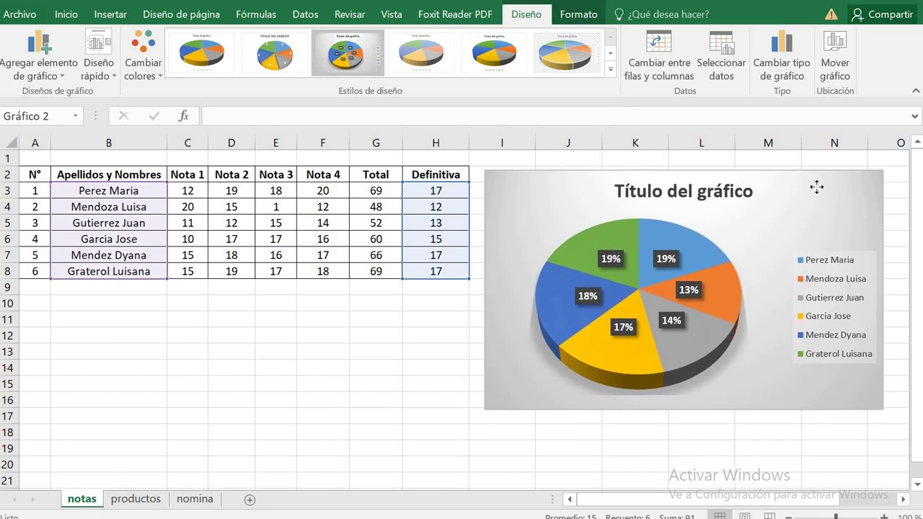
On the productos sheet, select the product totals E4:E9 and bring up the column chart types
{"action": "left_click", "coordinate": [147, 499]}
{"action": "left_click", "coordinate": [389, 306]}
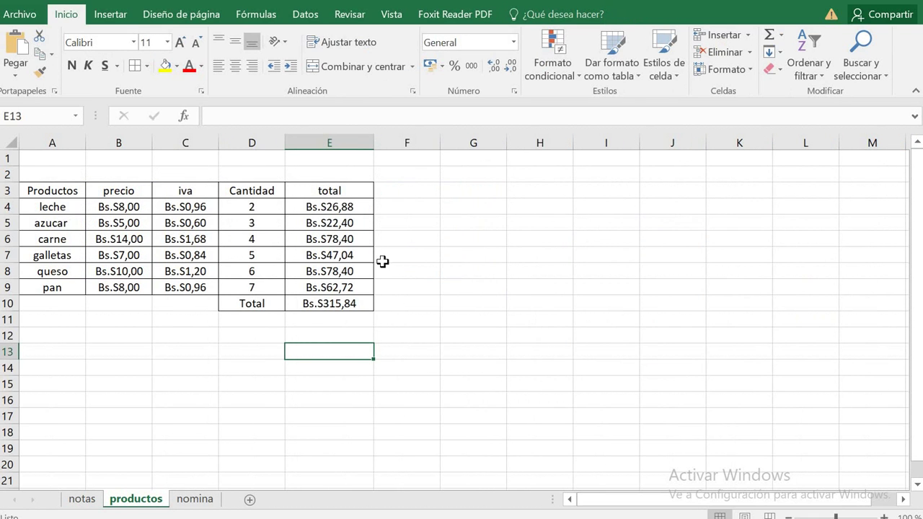
{"action": "left_click", "coordinate": [348, 207]}
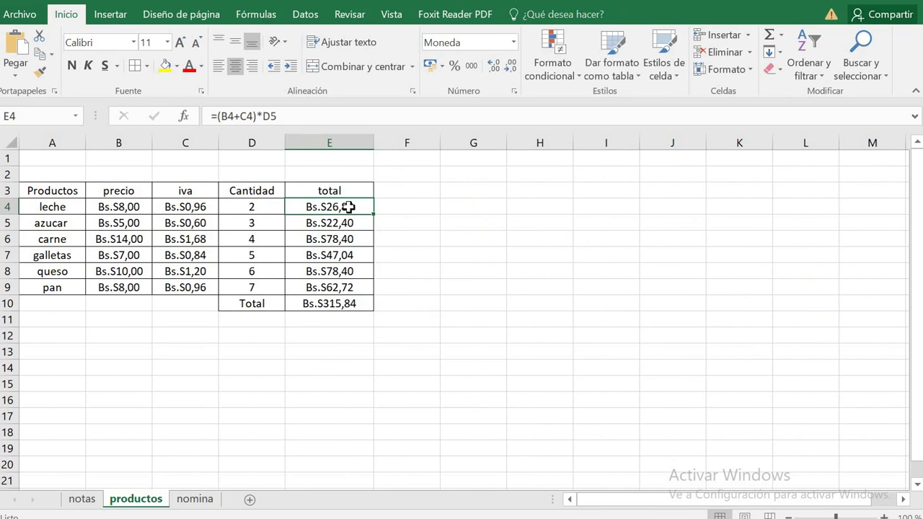
{"action": "key", "text": "shift+Down"}
{"action": "key", "text": "shift+Down"}
{"action": "key", "text": "shift+Down"}
{"action": "key", "text": "shift+Down"}
{"action": "key", "text": "shift+Down"}
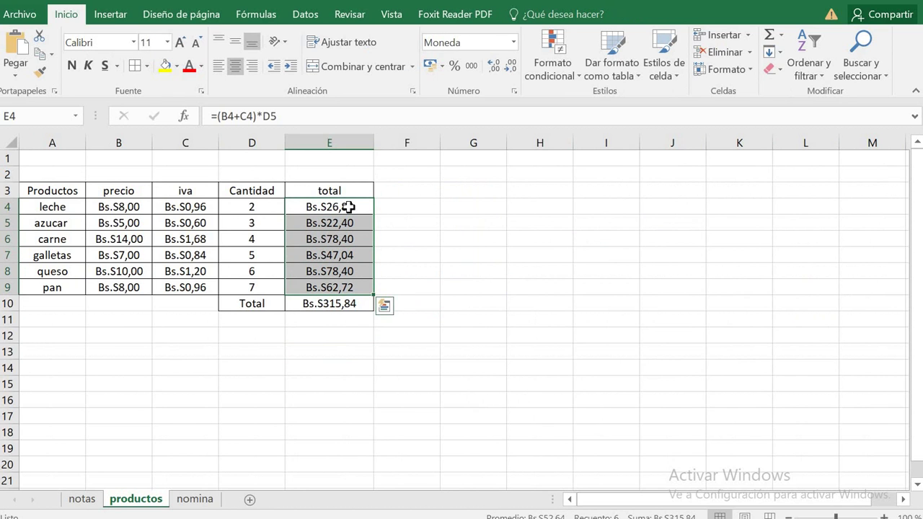
{"action": "left_click", "coordinate": [114, 15]}
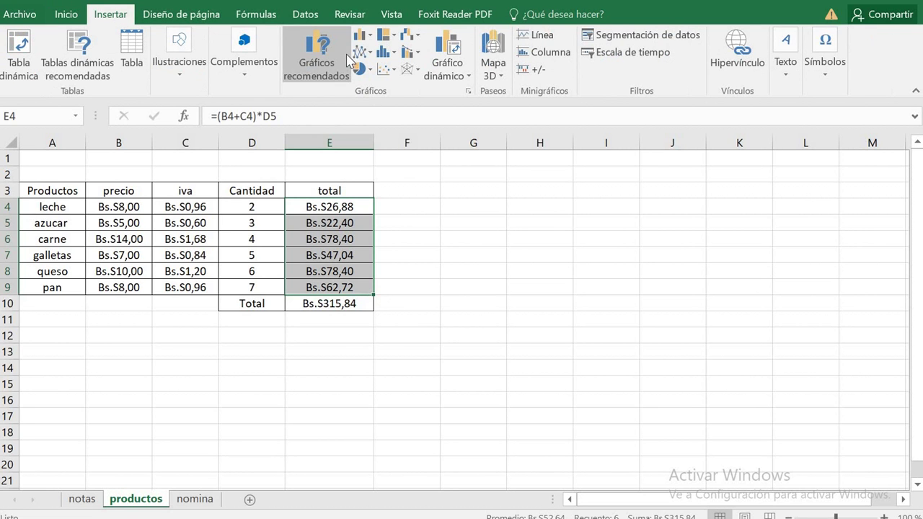
{"action": "left_click", "coordinate": [361, 38]}
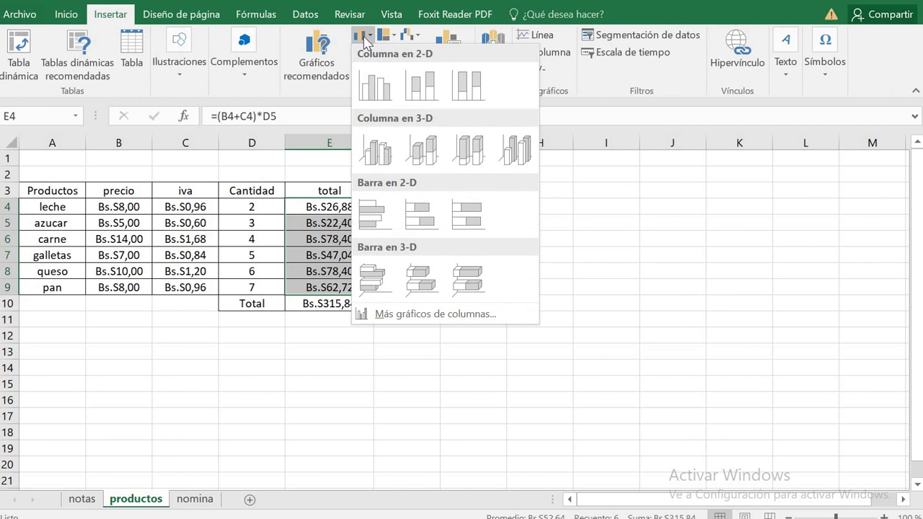
Insert a clustered column chart of the totals and move it beside the product table
{"action": "left_click", "coordinate": [372, 88]}
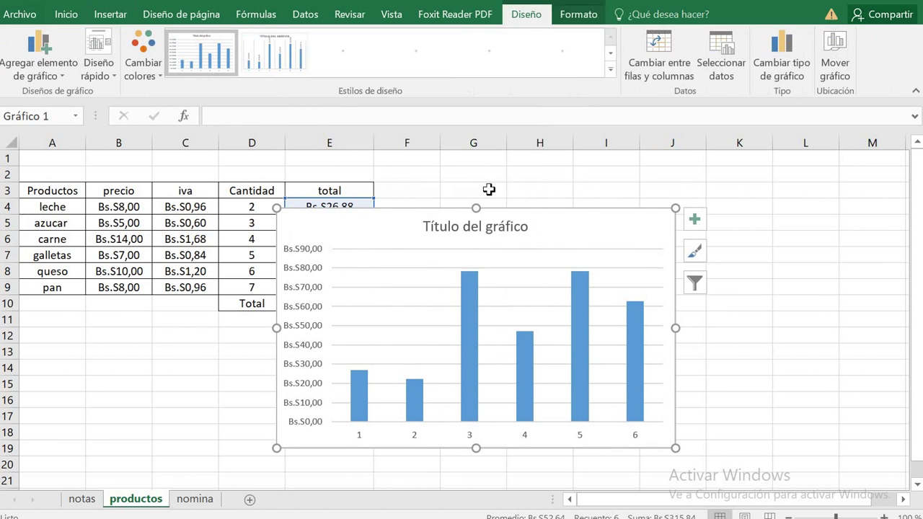
{"action": "mouse_move", "coordinate": [461, 208]}
{"action": "left_mouse_down"}
{"action": "mouse_move", "coordinate": [577, 214]}
{"action": "mouse_move", "coordinate": [587, 175]}
{"action": "left_mouse_up"}
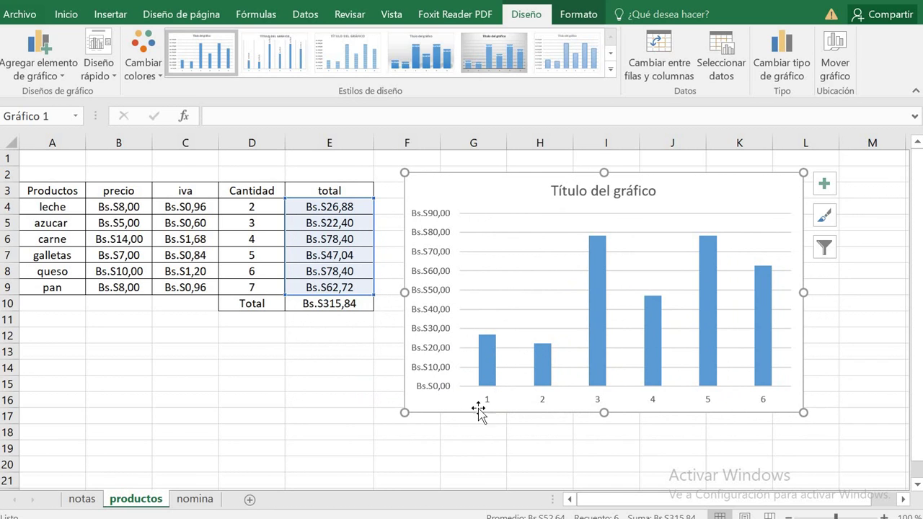
Use the product names in A4:A9 as the column chart's horizontal axis labels
{"action": "right_click", "coordinate": [493, 363]}
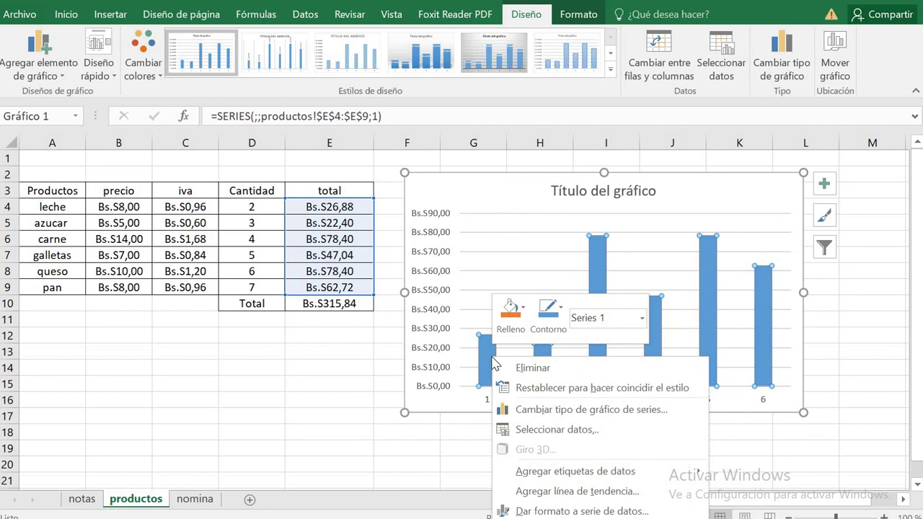
{"action": "left_click", "coordinate": [577, 429]}
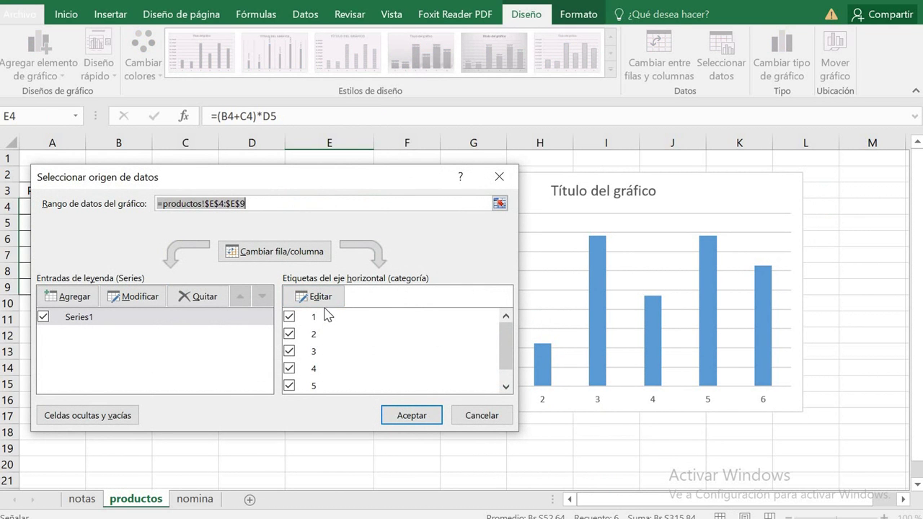
{"action": "left_click", "coordinate": [303, 297]}
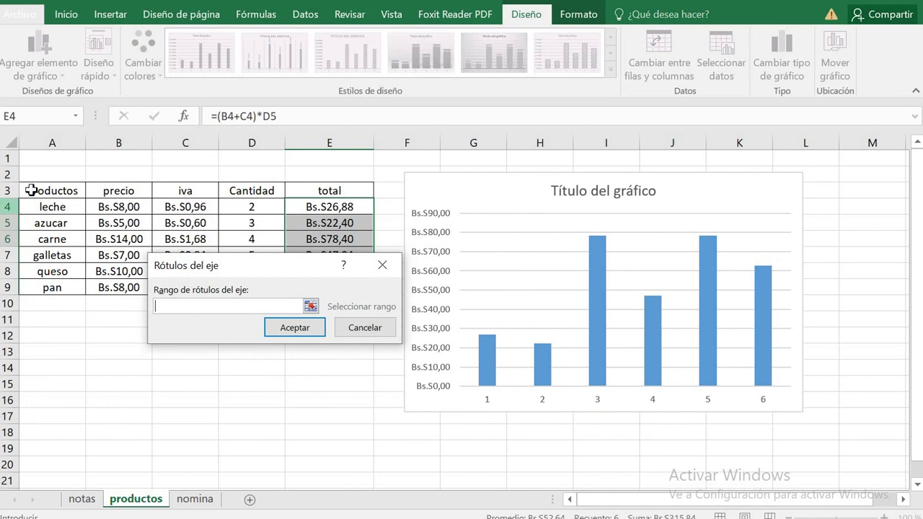
{"action": "left_click_drag", "start_coordinate": [34, 207], "coordinate": [46, 283]}
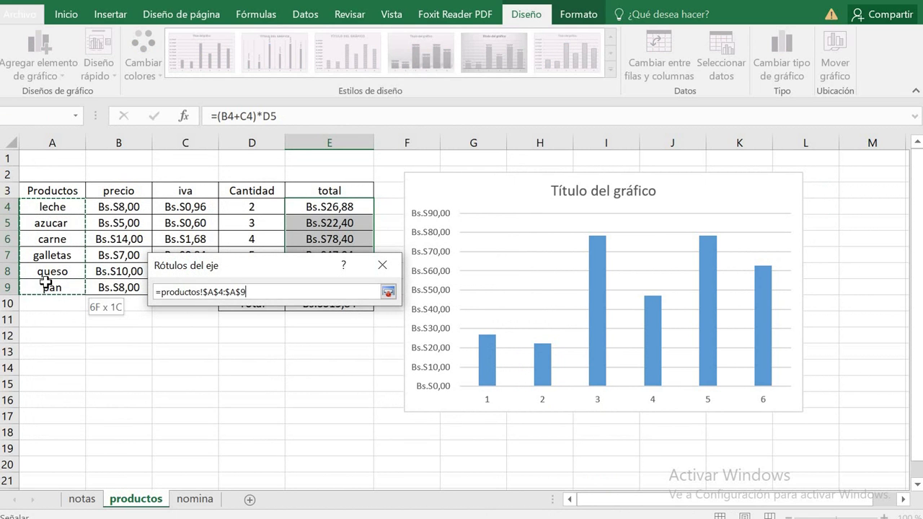
{"action": "left_click", "coordinate": [427, 327]}
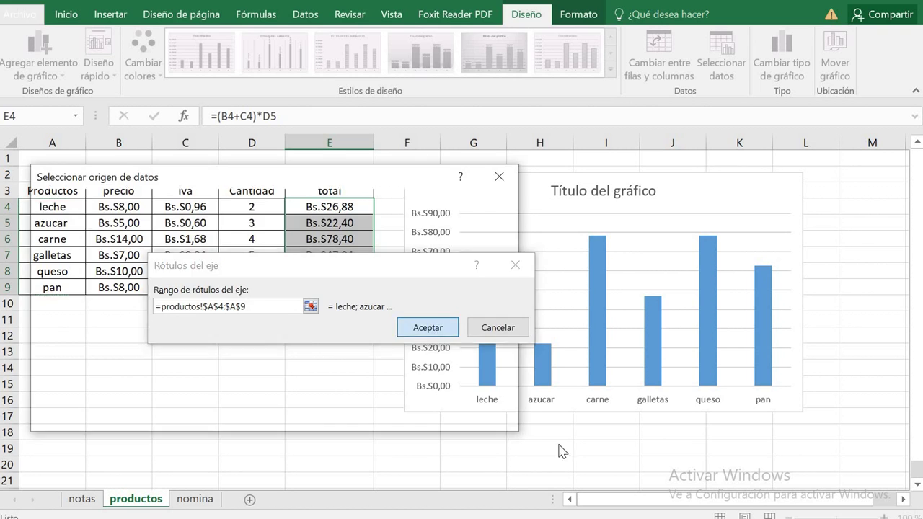
{"action": "left_click", "coordinate": [399, 417]}
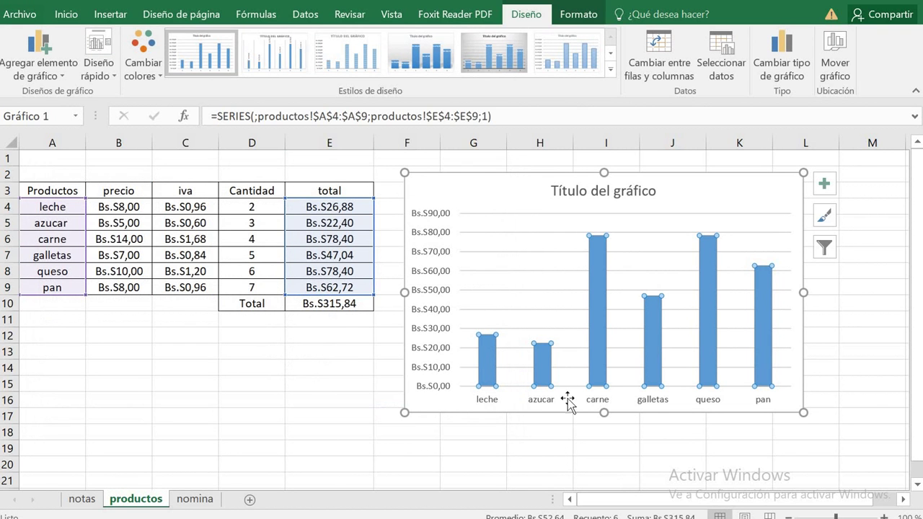
Replace the default chart title with 'PRODUCTO'
{"action": "left_click", "coordinate": [569, 195]}
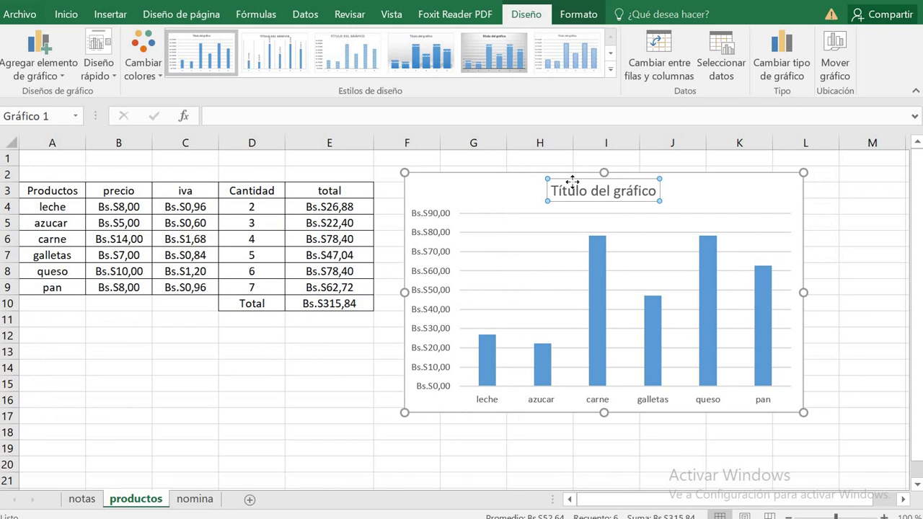
{"action": "key", "text": "Delete"}
{"action": "key", "text": "Delete"}
{"action": "key", "text": "Delete"}
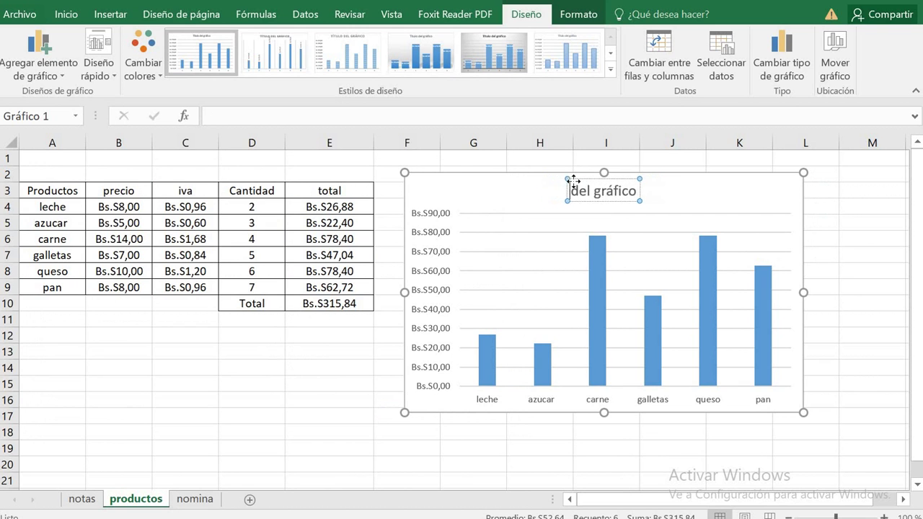
{"action": "key", "text": "Delete"}
{"action": "key", "text": "Delete"}
{"action": "key", "text": "Delete"}
{"action": "key", "text": "Delete"}
{"action": "key", "text": "Delete"}
{"action": "key", "text": "Delete"}
{"action": "key", "text": "Delete"}
{"action": "key", "text": "Delete"}
{"action": "key", "text": "Delete"}
{"action": "key", "text": "Delete"}
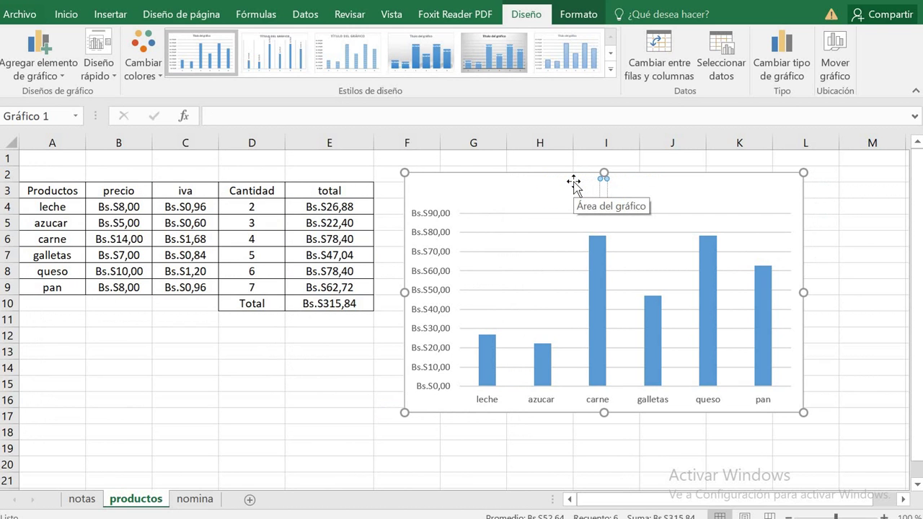
{"action": "type", "text": "PR"}
{"action": "type", "text": "ODUCTO"}
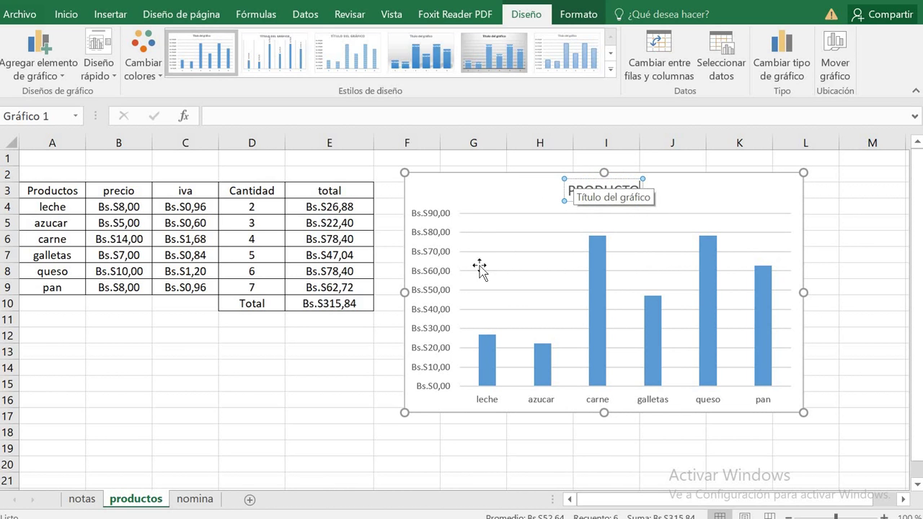
{"action": "left_click", "coordinate": [292, 367]}
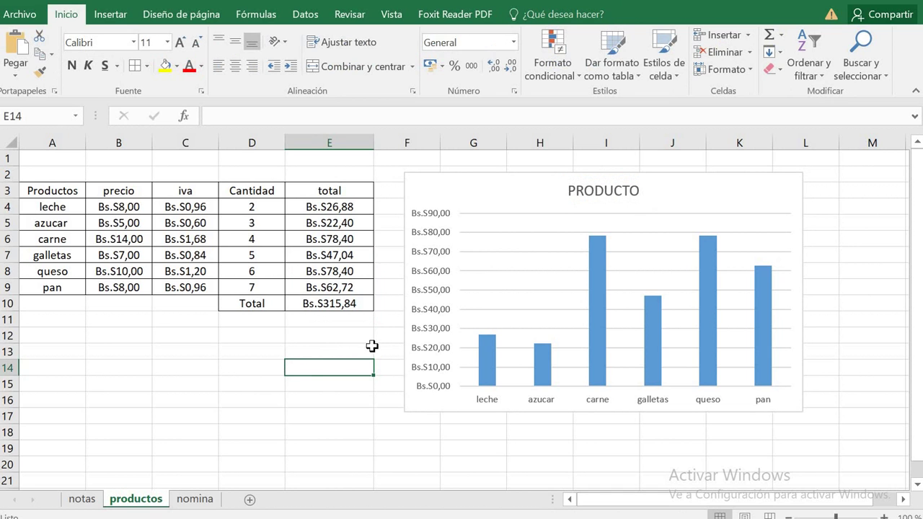
{"action": "left_click", "coordinate": [526, 362]}
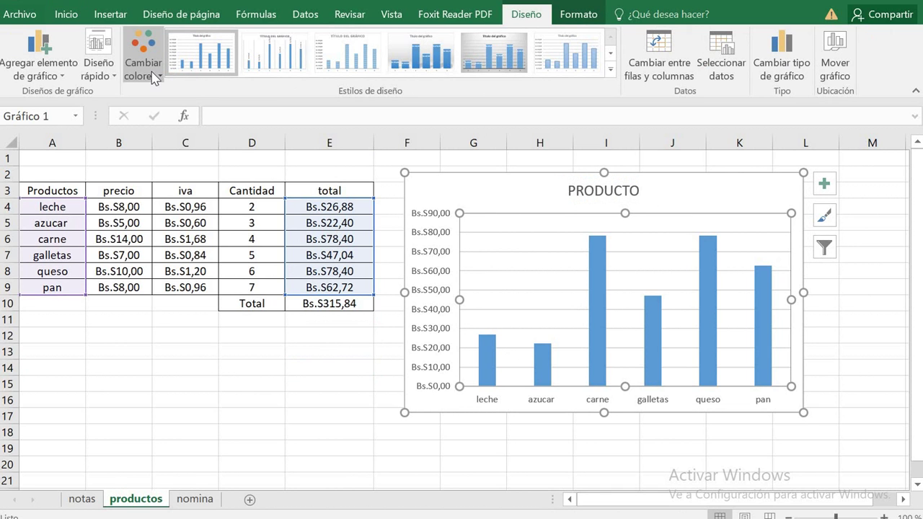
Give the product chart an orange palette and the dark Estilo 13 style, then switch to nomina
{"action": "left_click", "coordinate": [153, 77]}
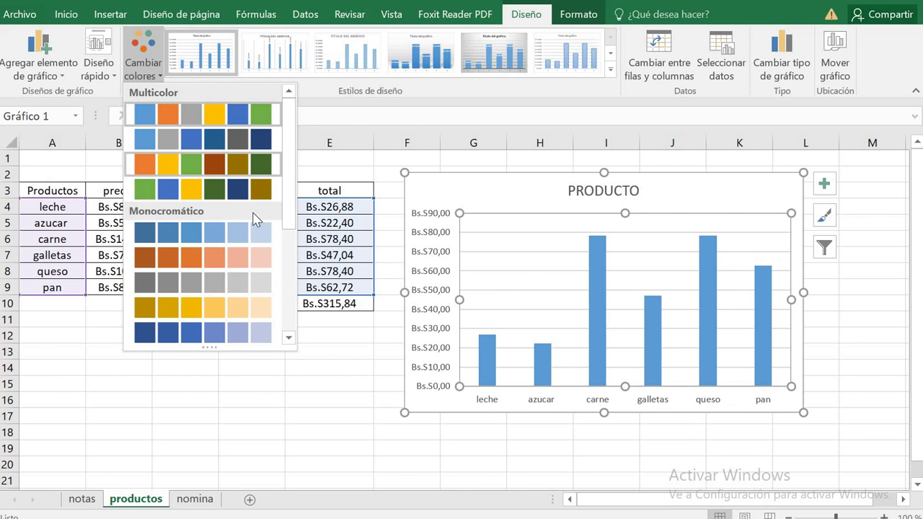
{"action": "left_click", "coordinate": [173, 266]}
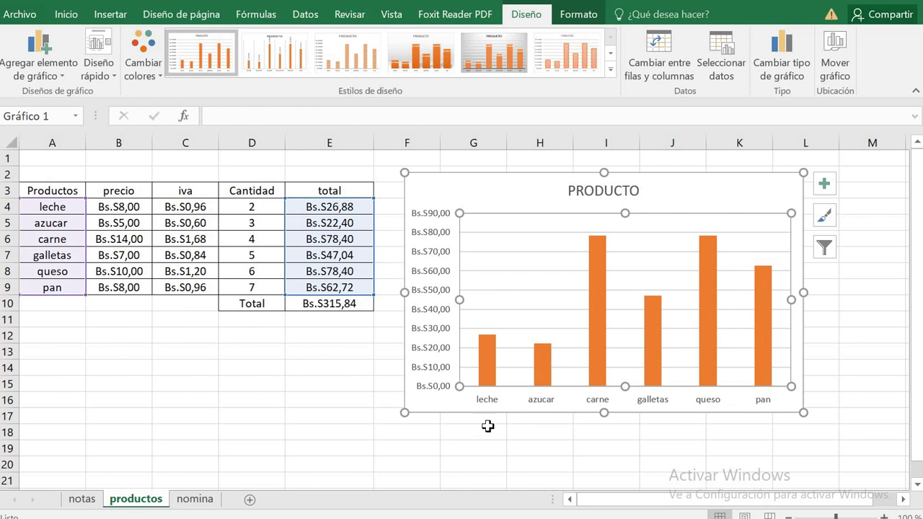
{"action": "left_click", "coordinate": [610, 70]}
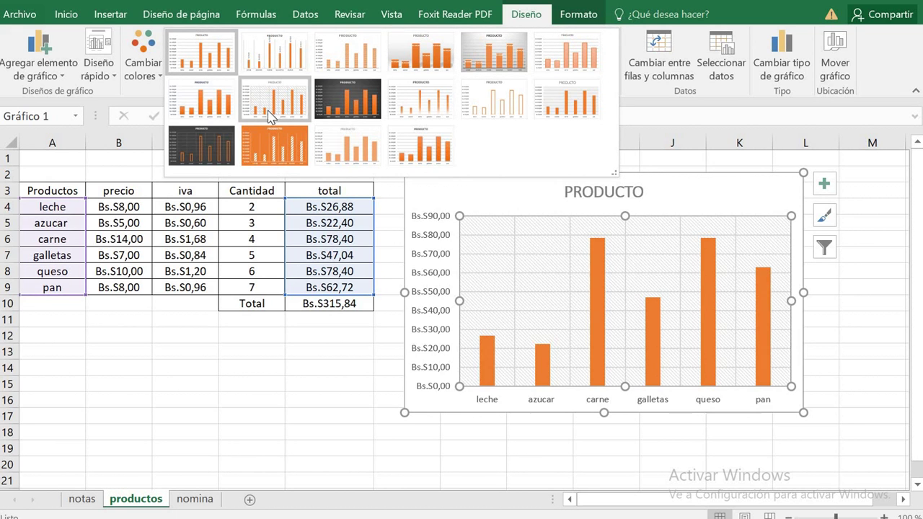
{"action": "left_click", "coordinate": [195, 147]}
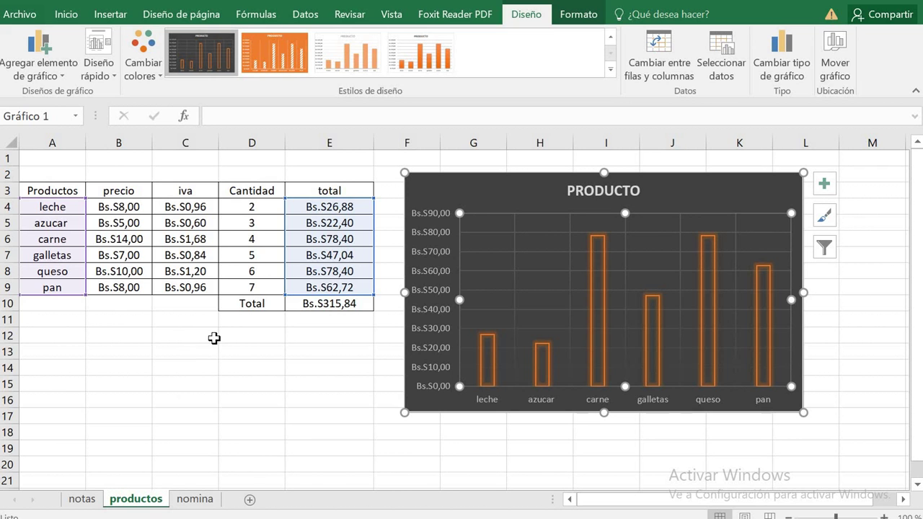
{"action": "left_click", "coordinate": [207, 504]}
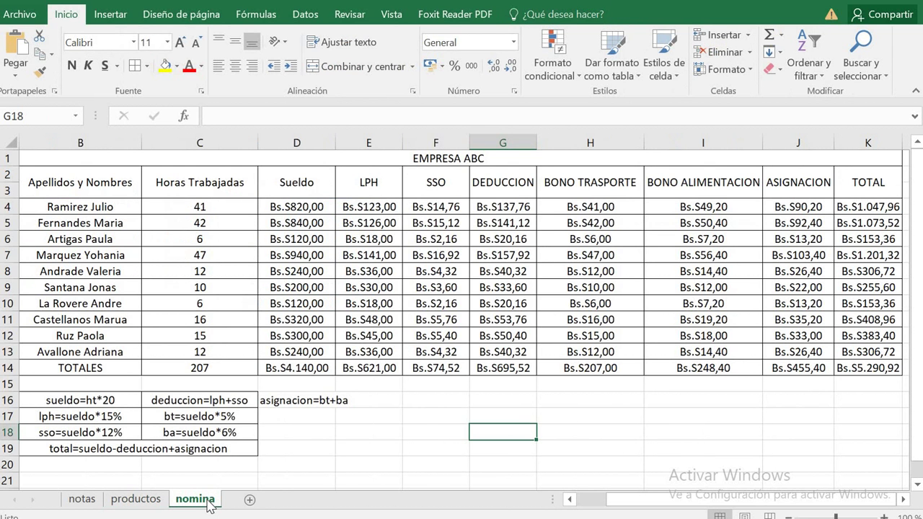